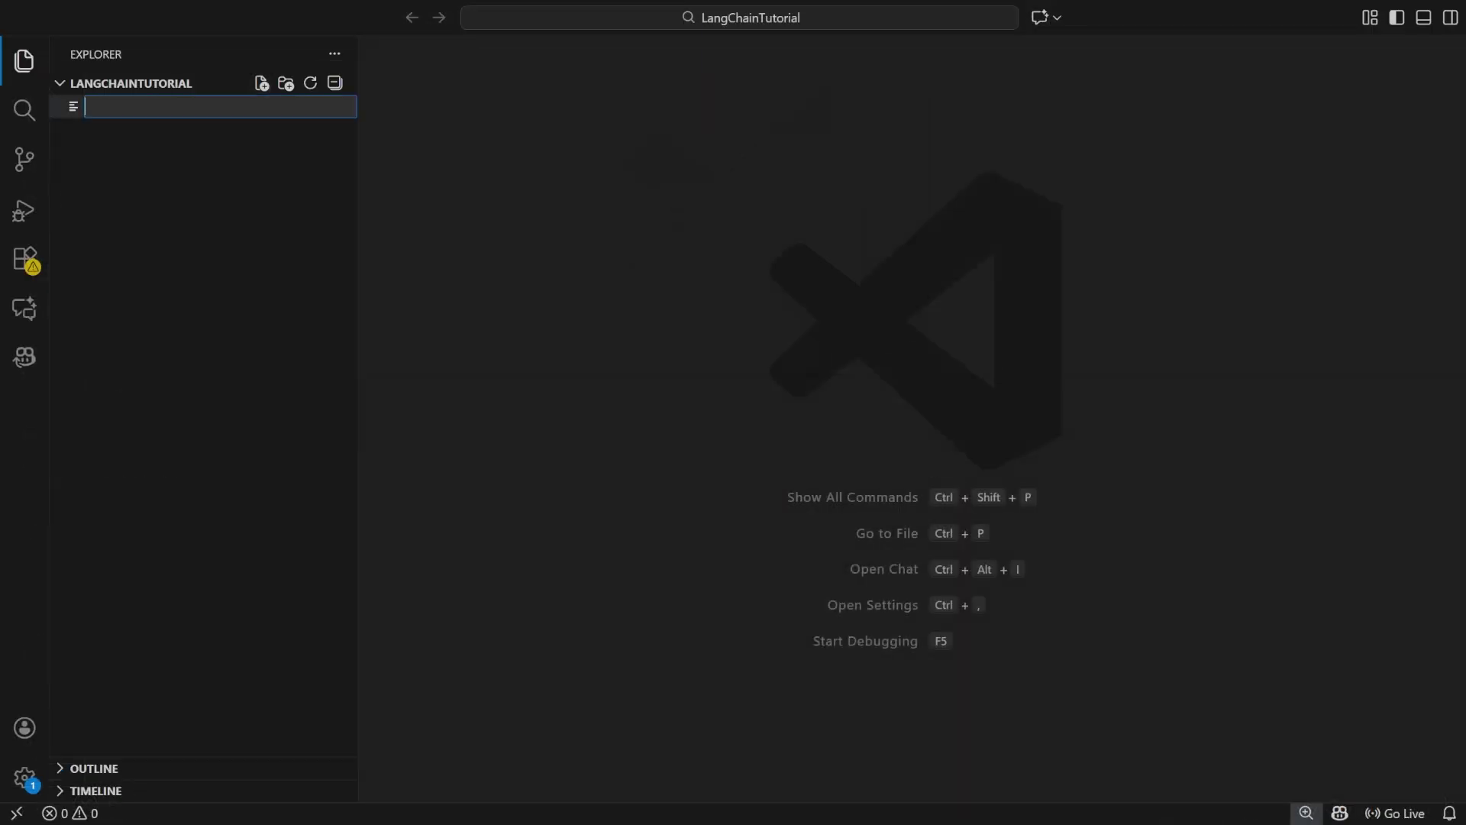
{"action": "type", "text": ".py"}
Step: Create langChain.py with LangChain imports, a ChatGroq Llama model with temperature and api_key, and a summary template
{"action": "key", "text": "Return"}
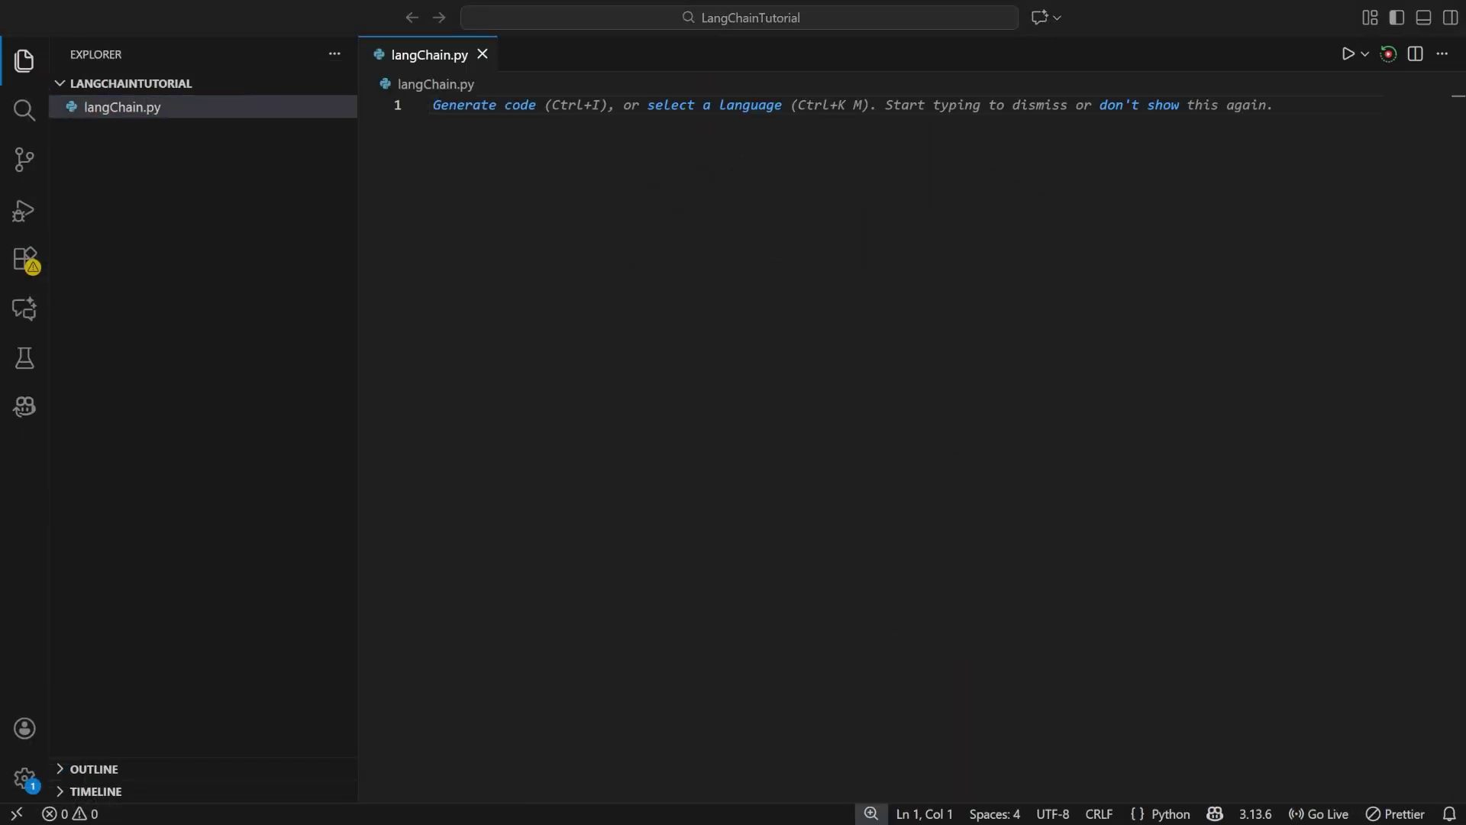
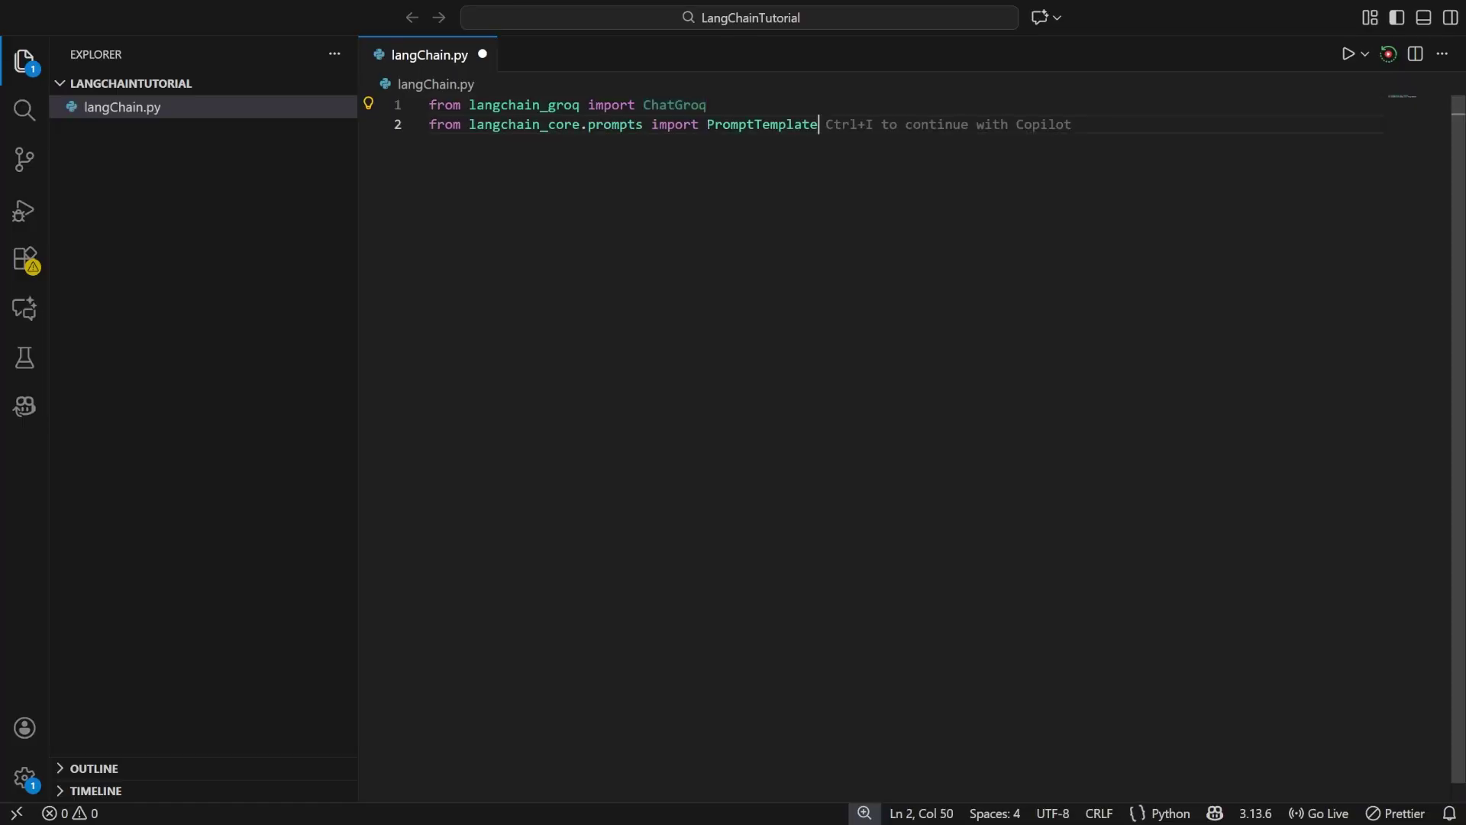
{"action": "key", "text": "Return"}
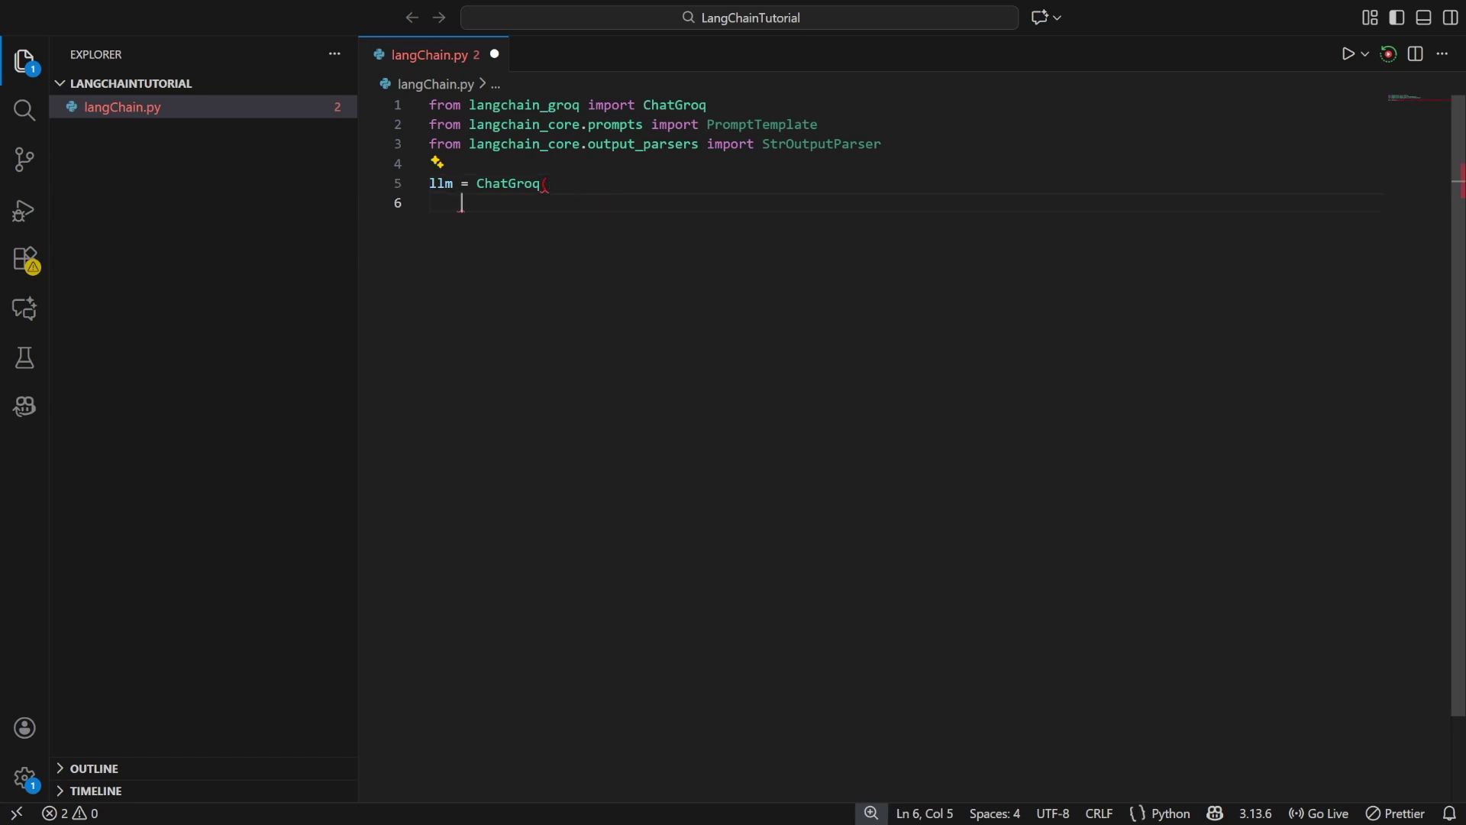
{"action": "key", "text": "Return"}
{"action": "key", "text": "Return"}
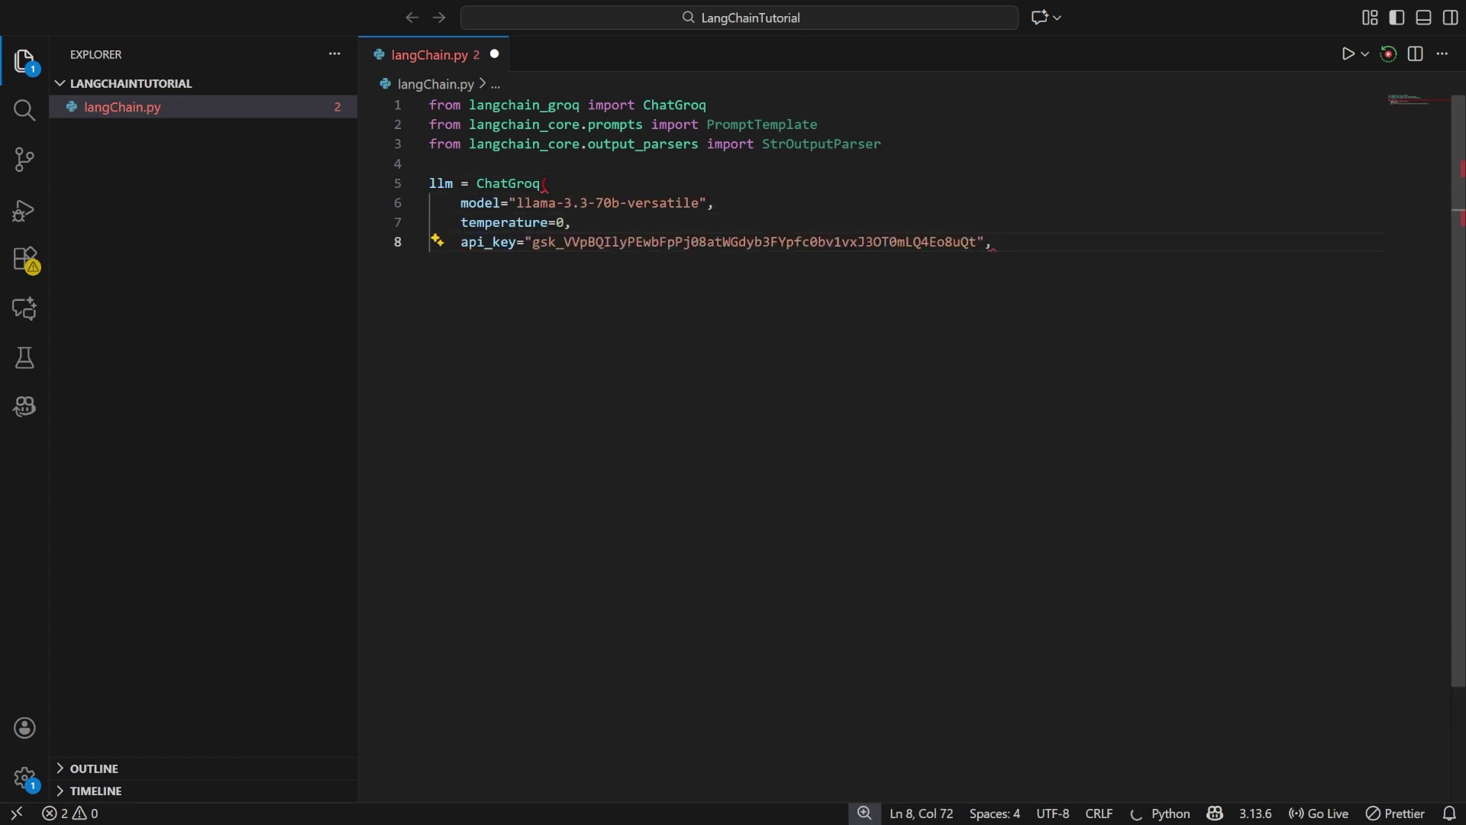
{"action": "key", "text": "Return"}
{"action": "key", "text": "Return"}
{"action": "key", "text": "Return"}
{"action": "key", "text": "Return"}
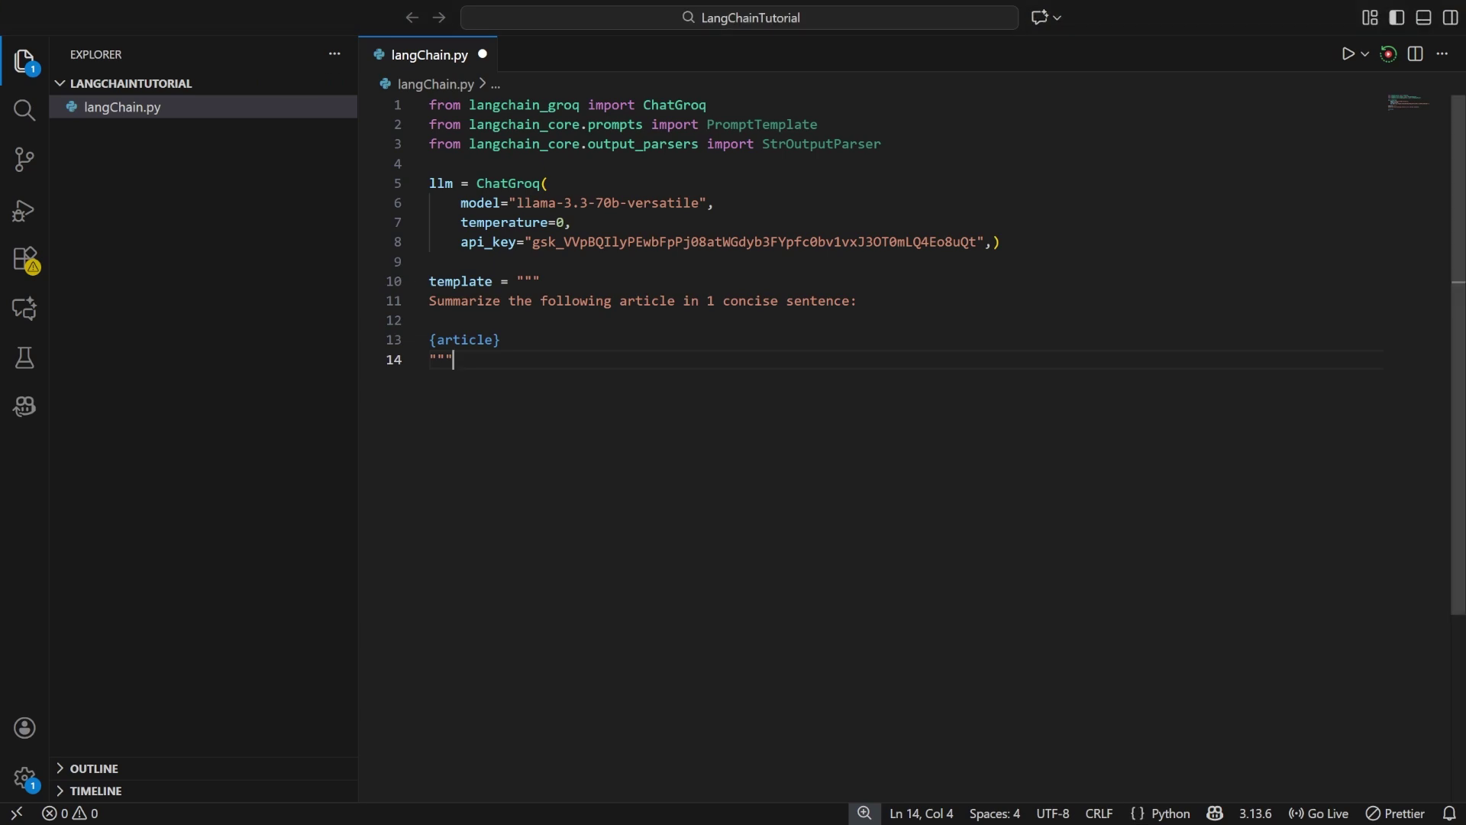
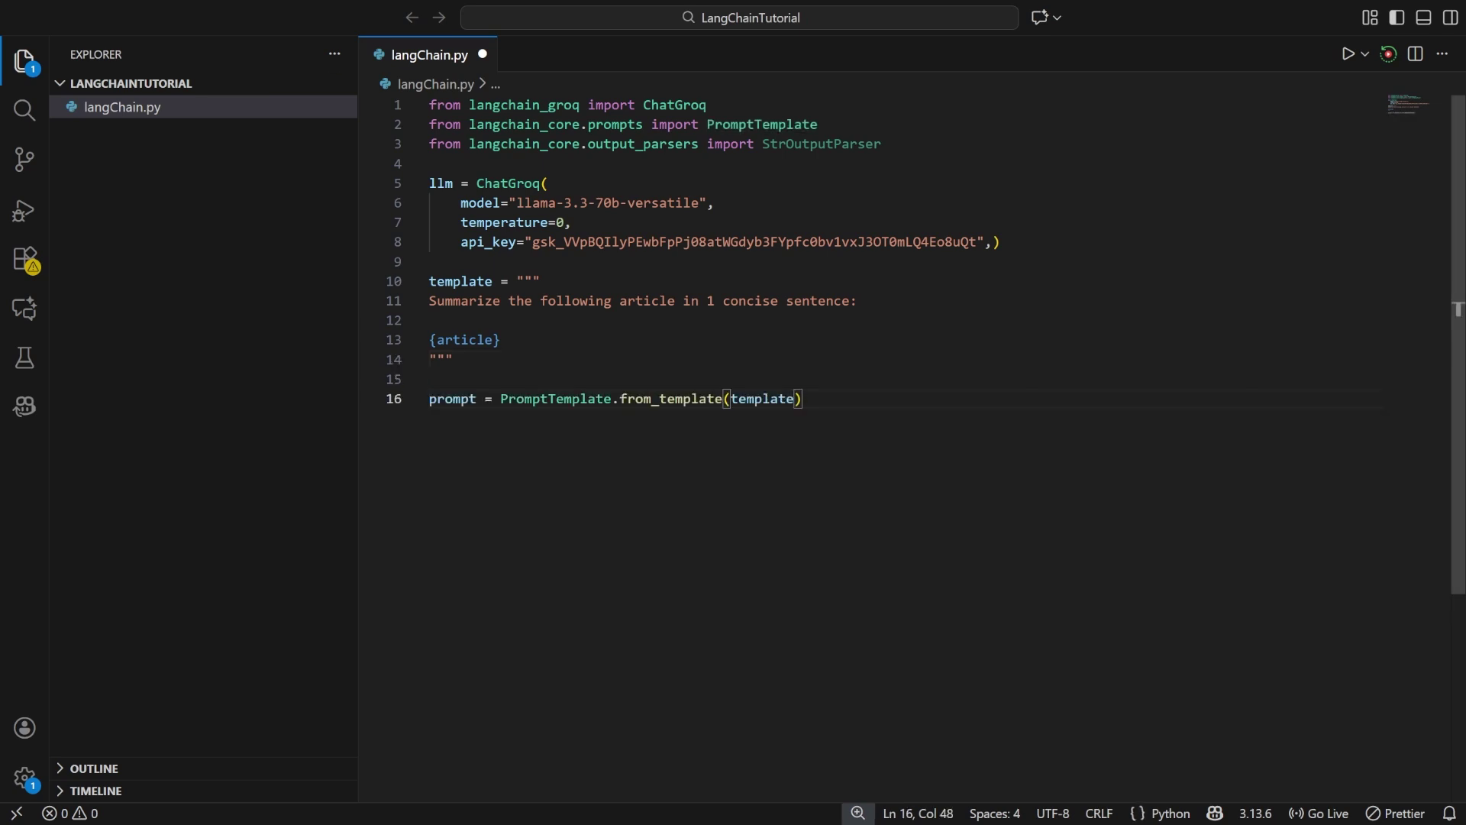
Step: Add the prompt, string output parser and prompt | llm | parser chain, then paste long_ahh_article
{"action": "key", "text": "Return"}
{"action": "key", "text": "Return"}
{"action": "type", "text": "parser = StrOutputParser()"}
{"action": "key", "text": "Return"}
{"action": "key", "text": "Return"}
{"action": "type", "text": "chain = prompt | llm | parser"}
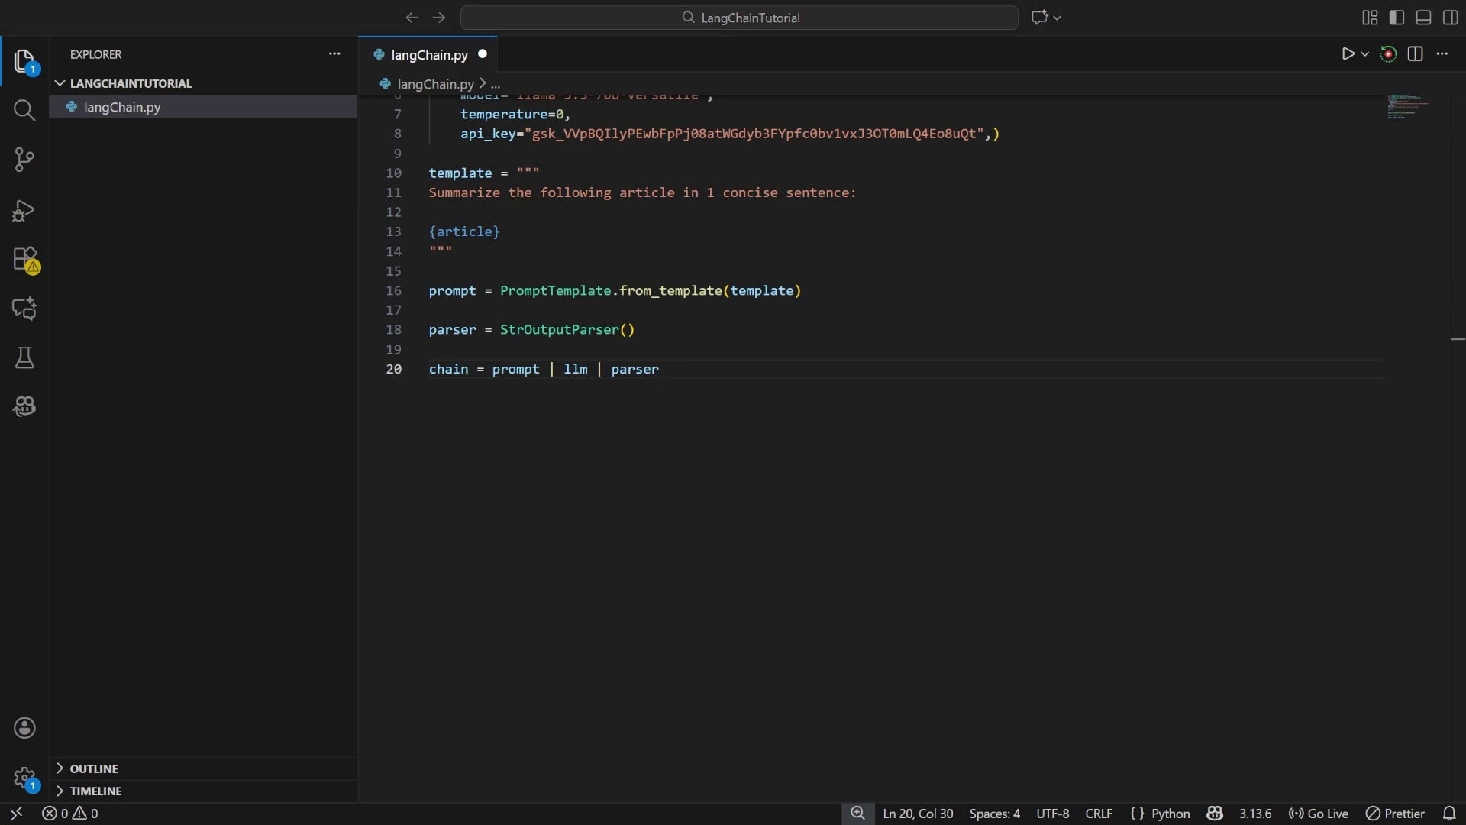
{"action": "key", "text": "Return"}
{"action": "key", "text": "Return"}
{"action": "key", "text": "ctrl+v"}
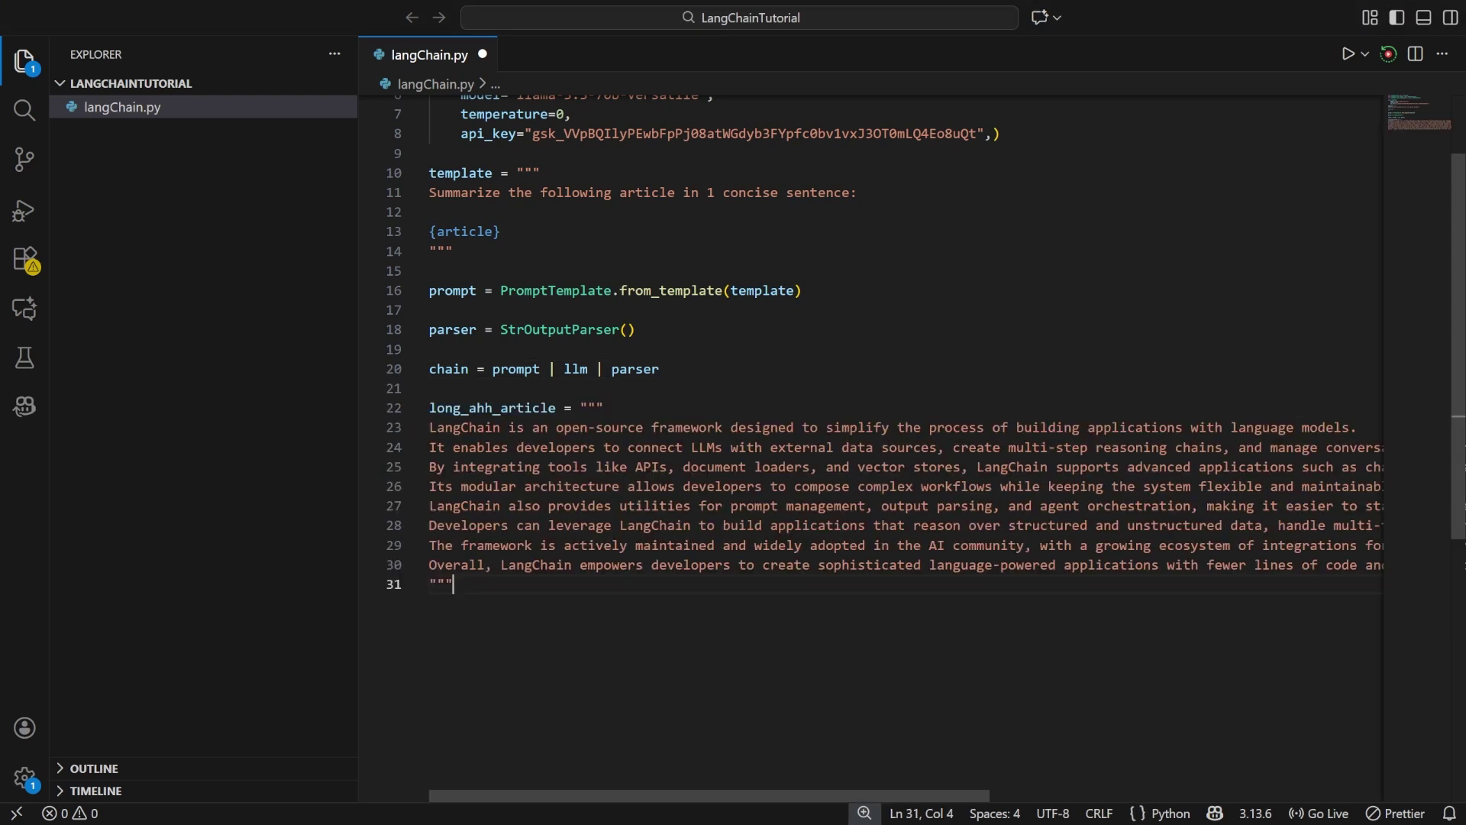